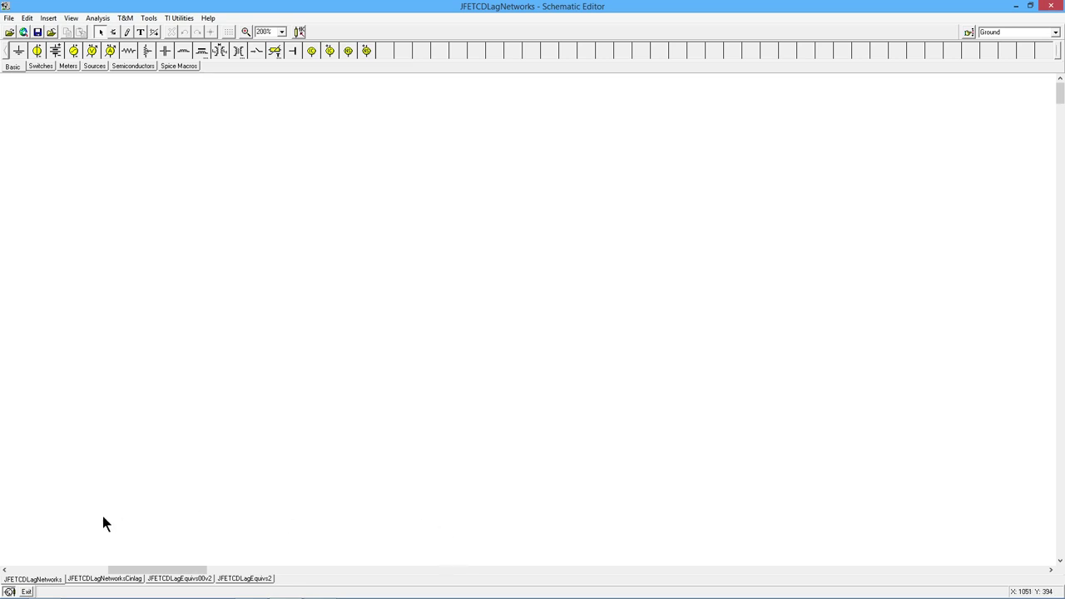
- Scroll the canvas fully left to show the JFET CD lag schematic with its Av = 0.7 notes
{"action": "left_click", "coordinate": [92, 570]}
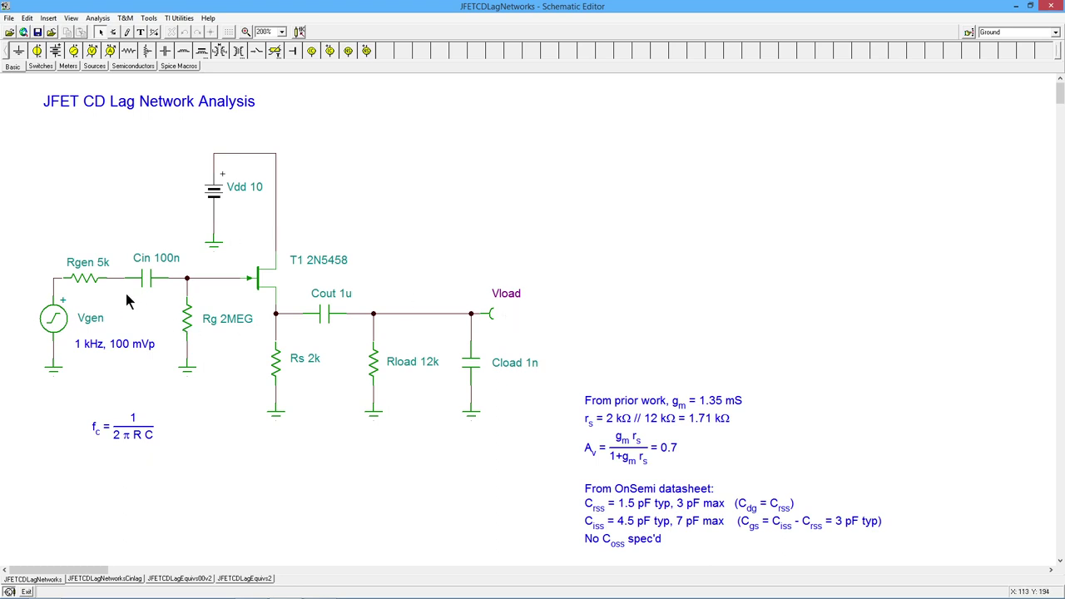
- Open the JFETCDLagNetworksCinlag sheet with the 2N5458 circuit (Rgen 5k, Cdg 1.5p, Cgs 3p)
{"action": "left_click", "coordinate": [104, 578]}
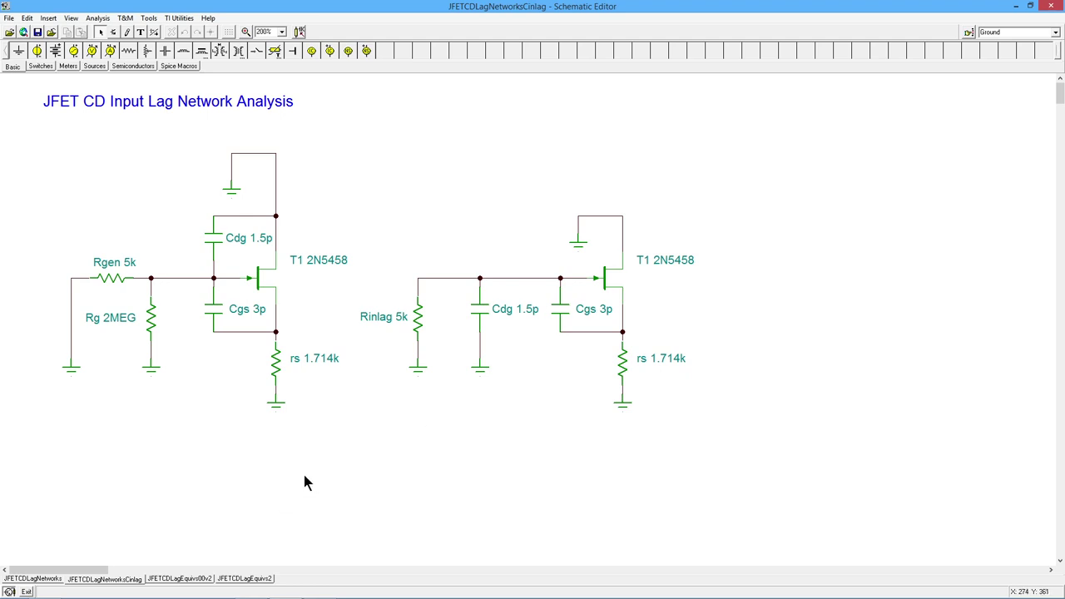
{"action": "left_click", "coordinate": [179, 578]}
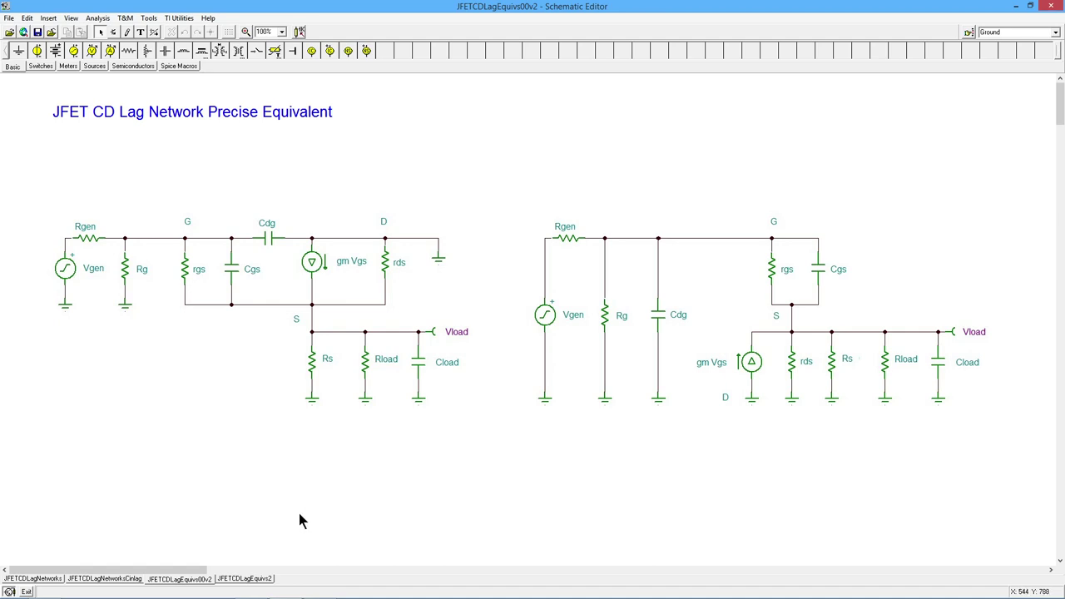
- Show the JFETCDLagEquivs2 sheet giving f_inlag 11.4 MHz and f_outlag 308 kHz
{"action": "left_click", "coordinate": [250, 580]}
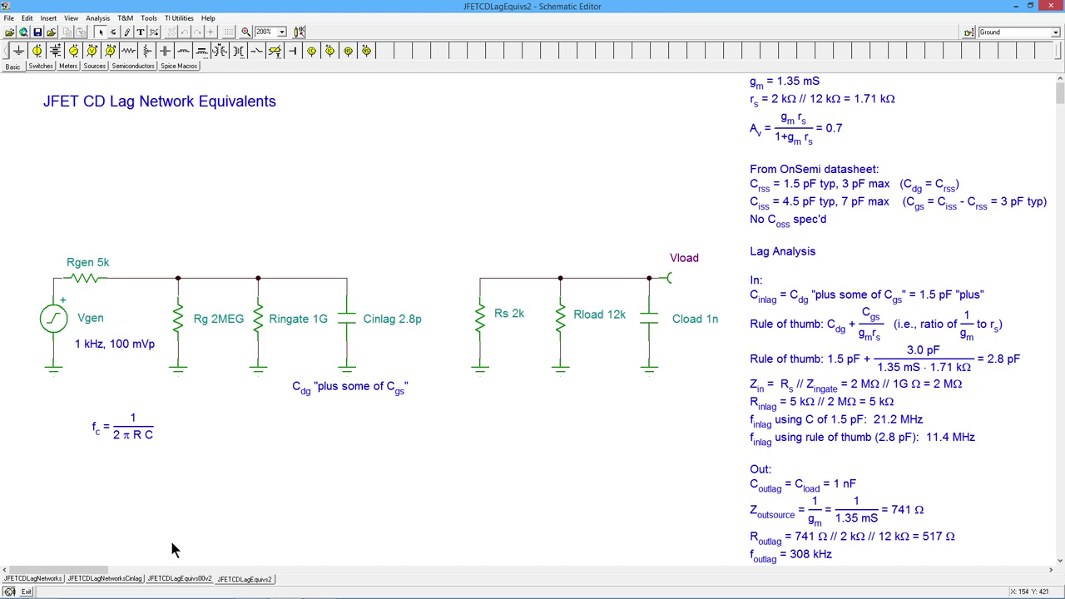
- Glance at the input lag sheet, then return to JFETCDLagEquivs2 with Routlag 517 Ω and Coutlag 1 nF
{"action": "left_click", "coordinate": [132, 579]}
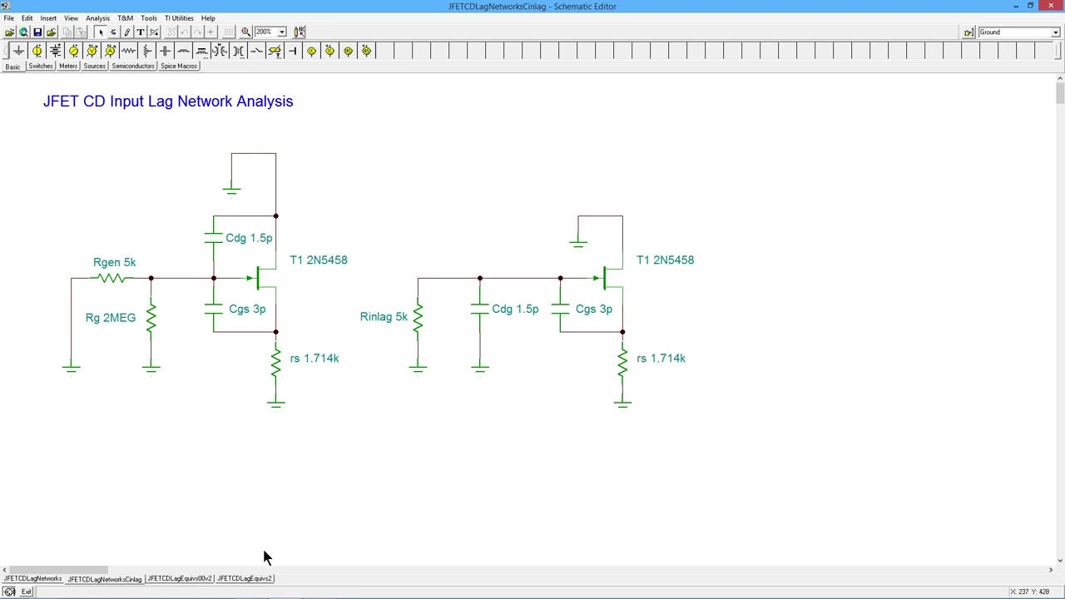
{"action": "left_click", "coordinate": [243, 579]}
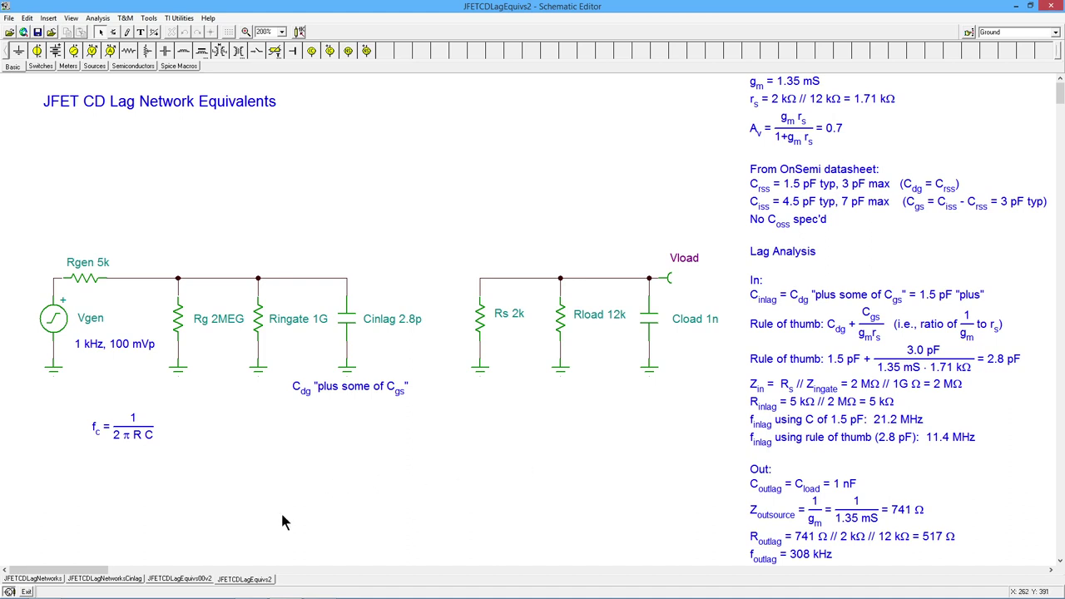
- On the main lag network schematic, move the red analysis text to the top right
{"action": "left_click", "coordinate": [181, 580]}
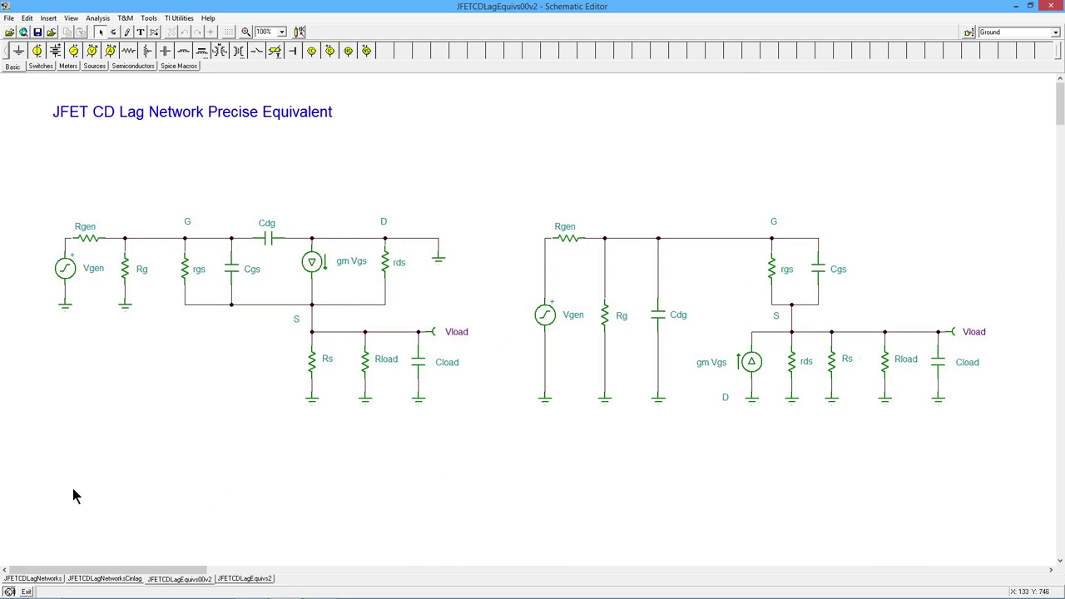
{"action": "left_click", "coordinate": [34, 578]}
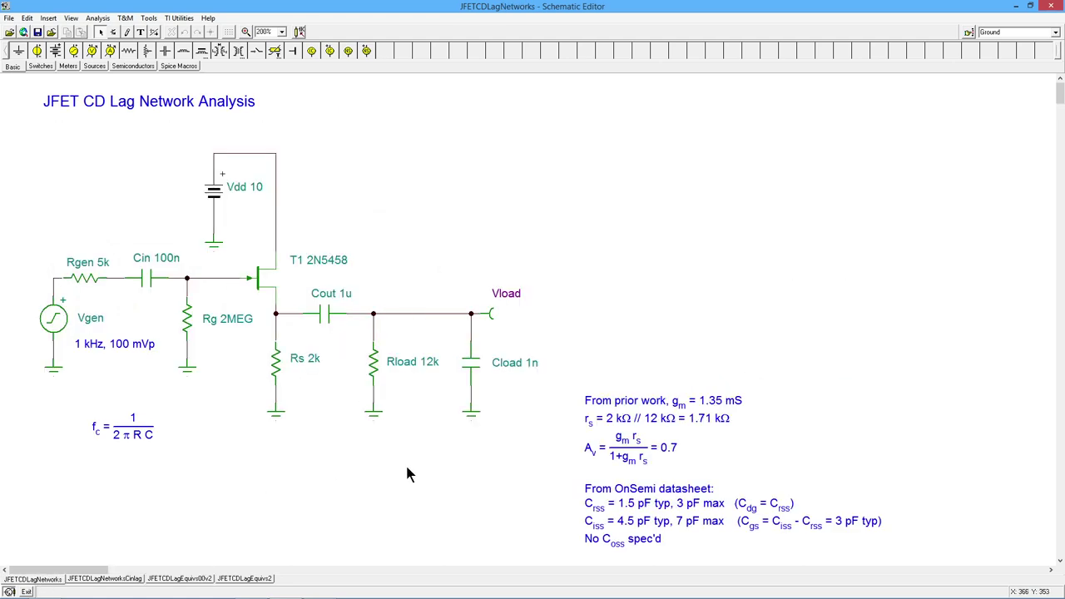
{"action": "double_click", "coordinate": [665, 404]}
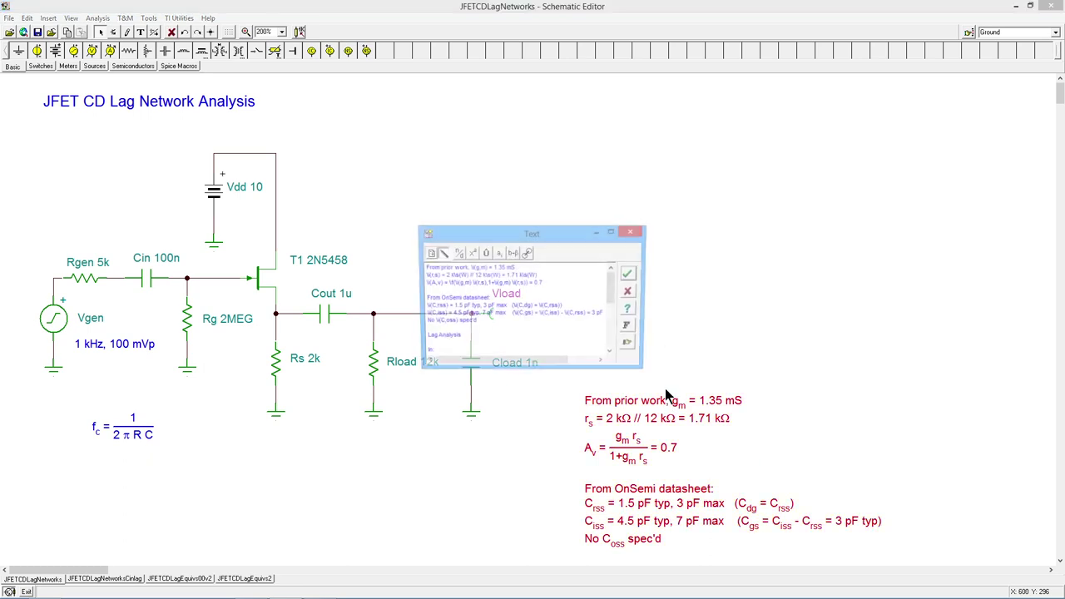
{"action": "left_click", "coordinate": [631, 293]}
{"action": "left_click_drag", "start_coordinate": [651, 404], "coordinate": [651, 102]}
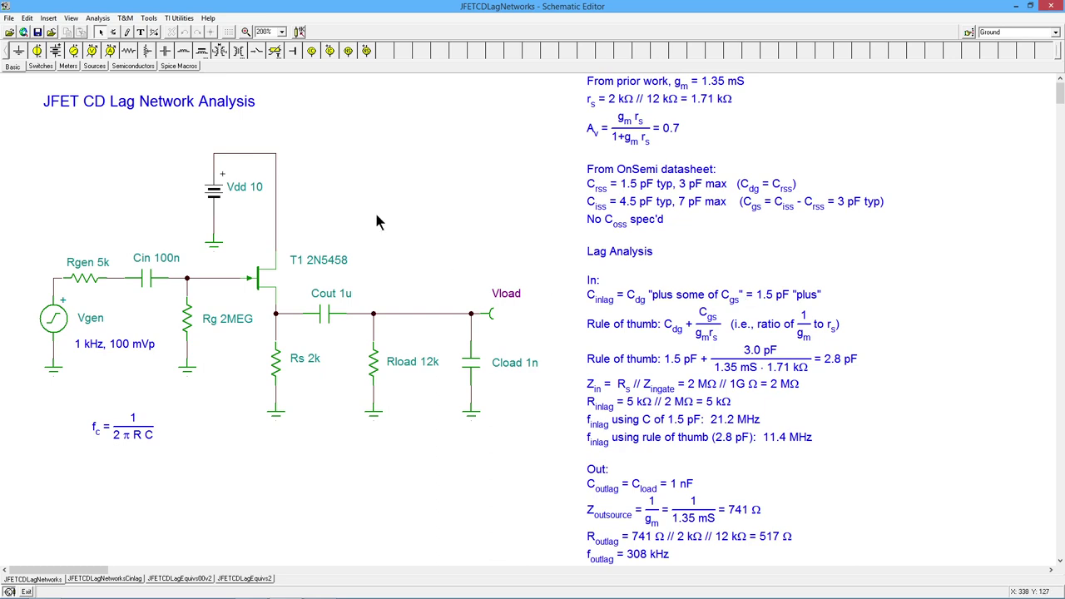
- Run an AC Transfer Characteristic sweep from 1k to 100MEG Hz, 500 logarithmic points, Amplitude
{"action": "left_click", "coordinate": [92, 20]}
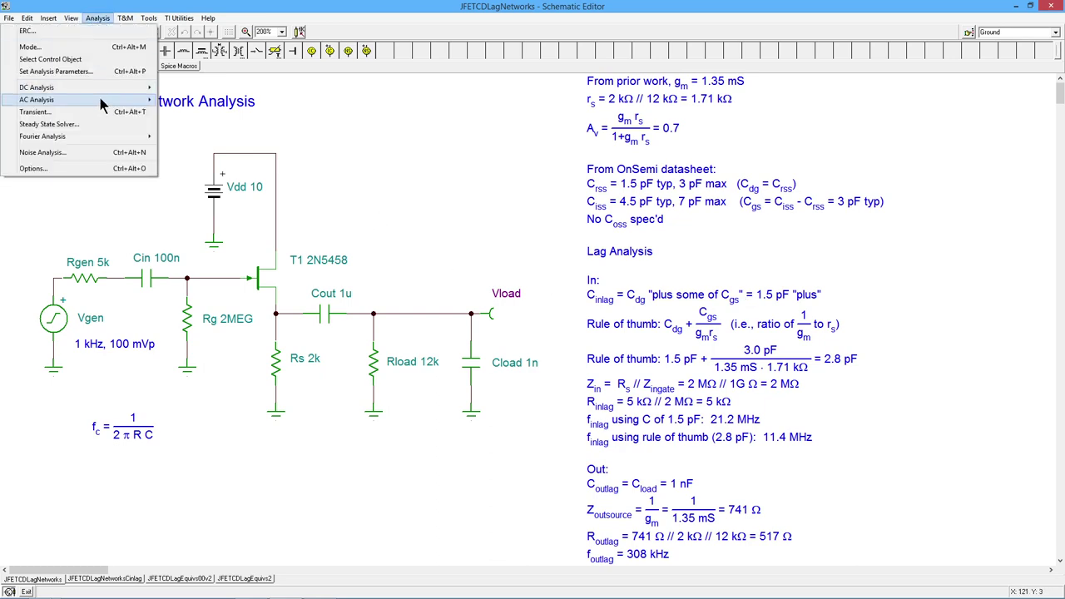
{"action": "mouse_move", "coordinate": [104, 101]}
{"action": "left_click", "coordinate": [211, 124]}
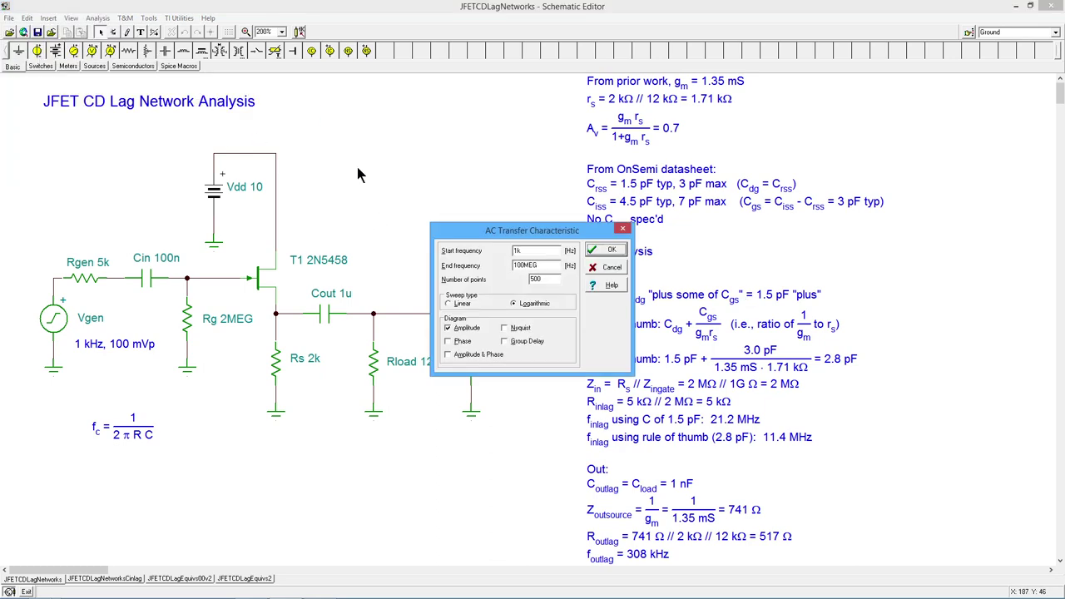
{"action": "left_click", "coordinate": [611, 251]}
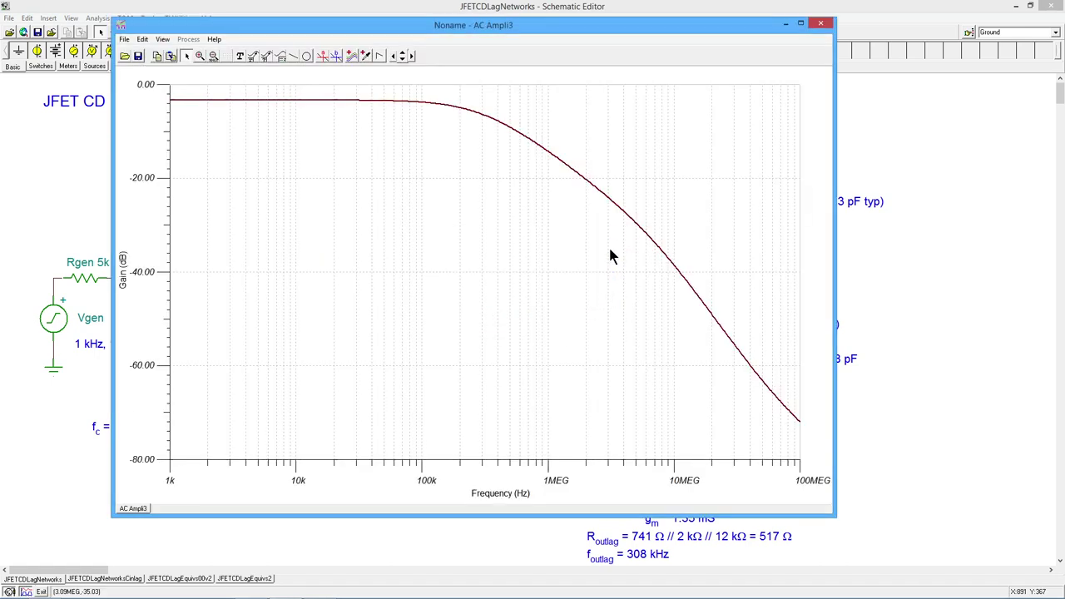
- Move the plot aside and use cursor a to read gain near 4.7 kHz and 300 kHz
{"action": "left_click_drag", "start_coordinate": [405, 30], "coordinate": [613, 50]}
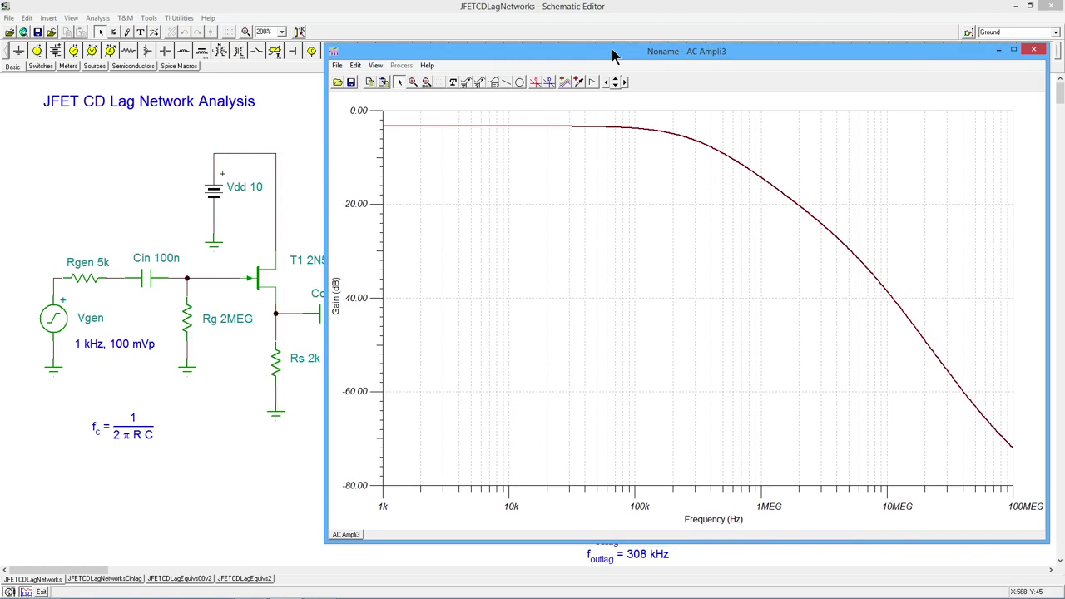
{"action": "left_click", "coordinate": [537, 84]}
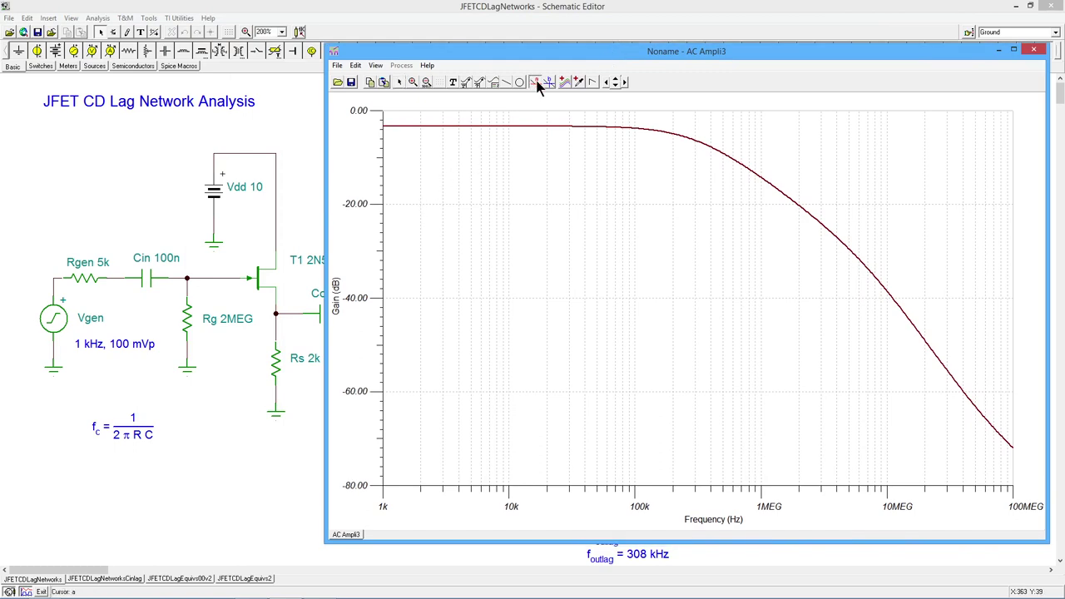
{"action": "left_click", "coordinate": [518, 126]}
{"action": "left_click_drag", "start_coordinate": [517, 101], "coordinate": [466, 104]}
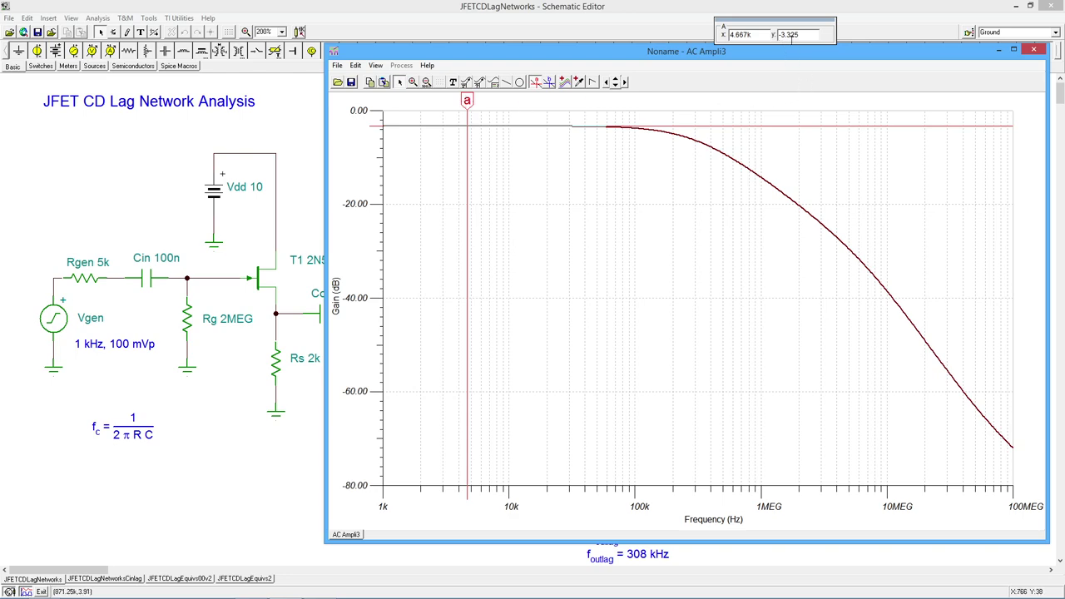
{"action": "left_click_drag", "start_coordinate": [464, 101], "coordinate": [695, 162]}
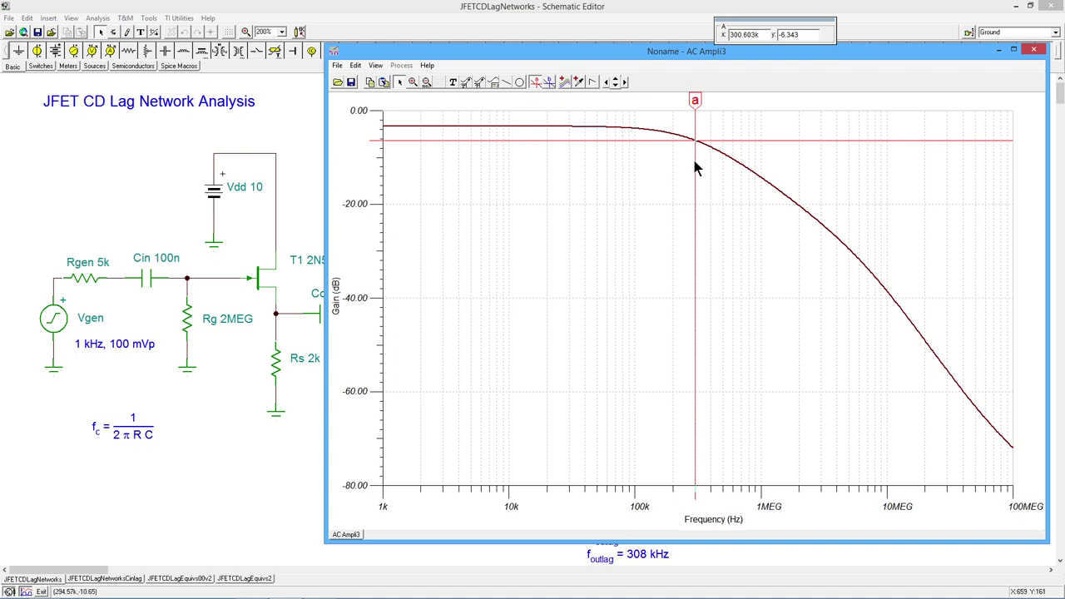
{"action": "left_click", "coordinate": [535, 84]}
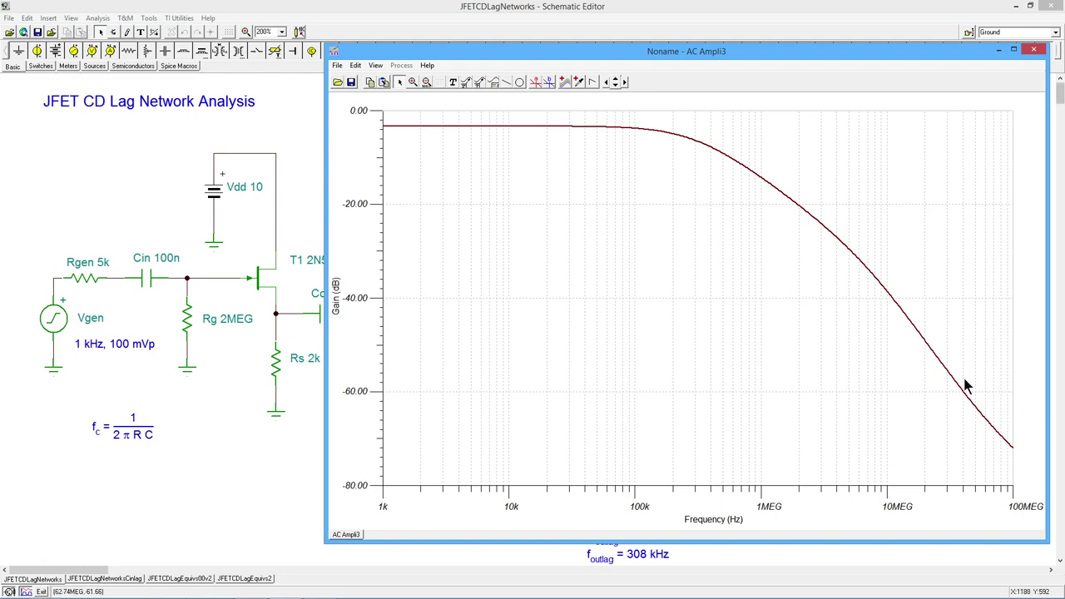
{"action": "left_click", "coordinate": [1034, 51]}
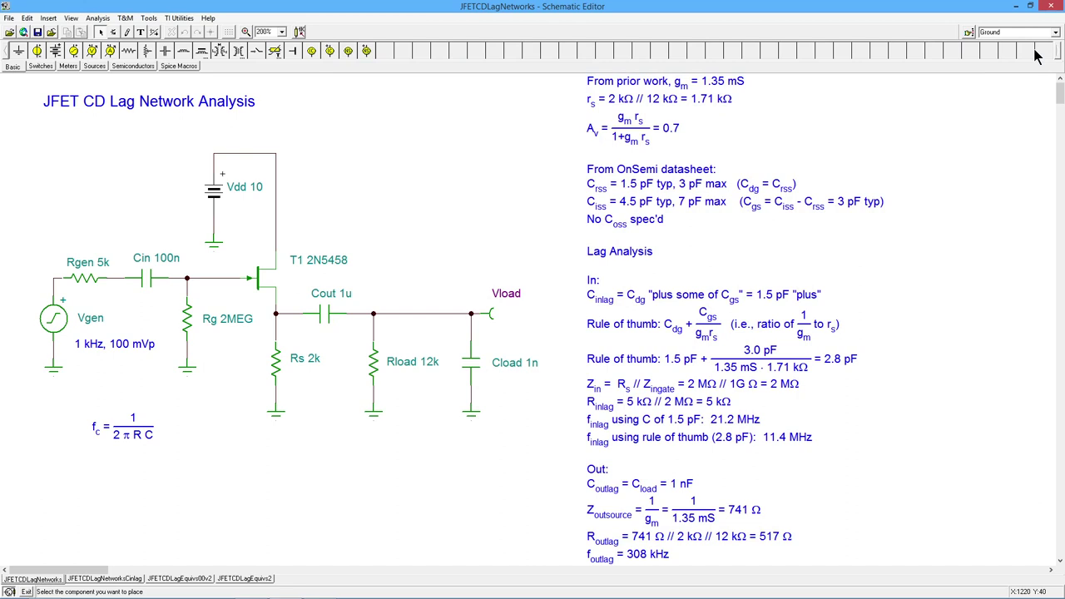
{"action": "double_click", "coordinate": [471, 369]}
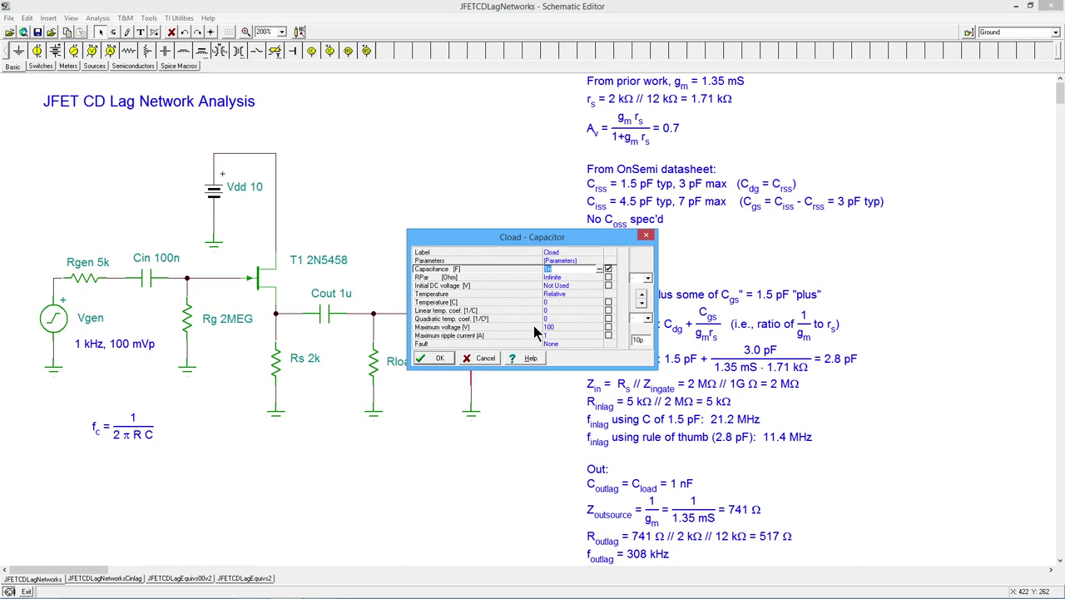
{"action": "type", "text": "0"}
{"action": "left_click", "coordinate": [440, 359]}
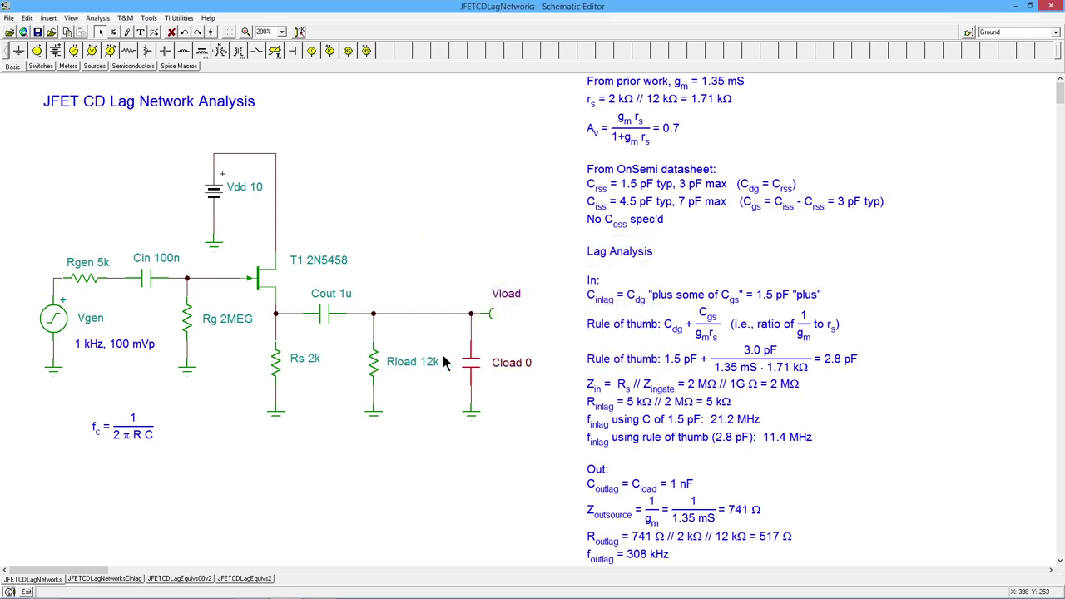
{"action": "left_click", "coordinate": [341, 433]}
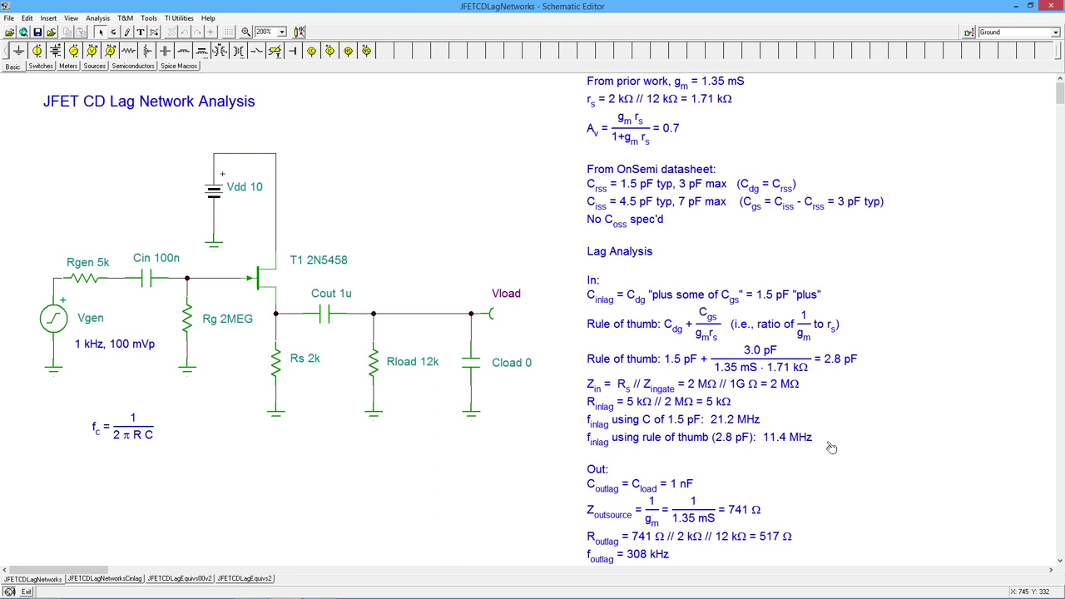
- Rerun the 1k–100MEG Hz AC Transfer Characteristic with Cload set to 0
{"action": "left_click", "coordinate": [98, 18]}
{"action": "mouse_move", "coordinate": [96, 99]}
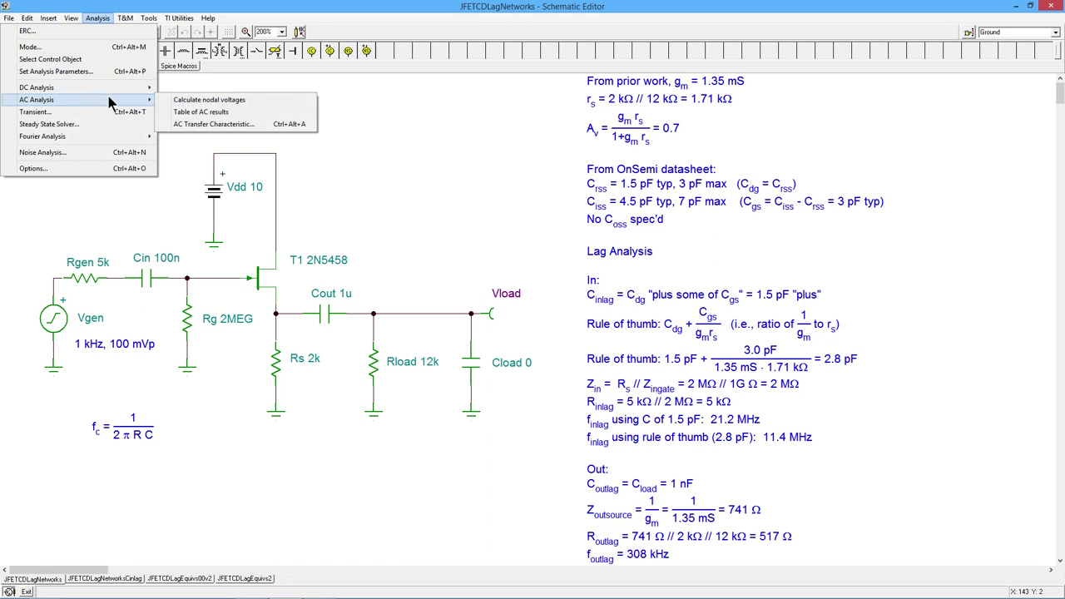
{"action": "left_click", "coordinate": [202, 124]}
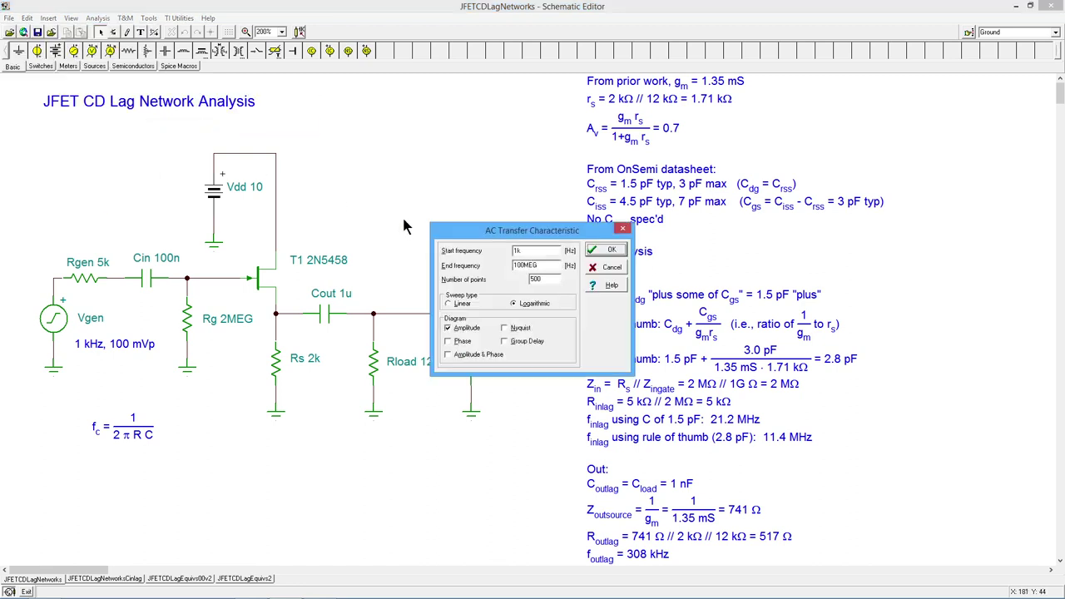
{"action": "left_click", "coordinate": [606, 254]}
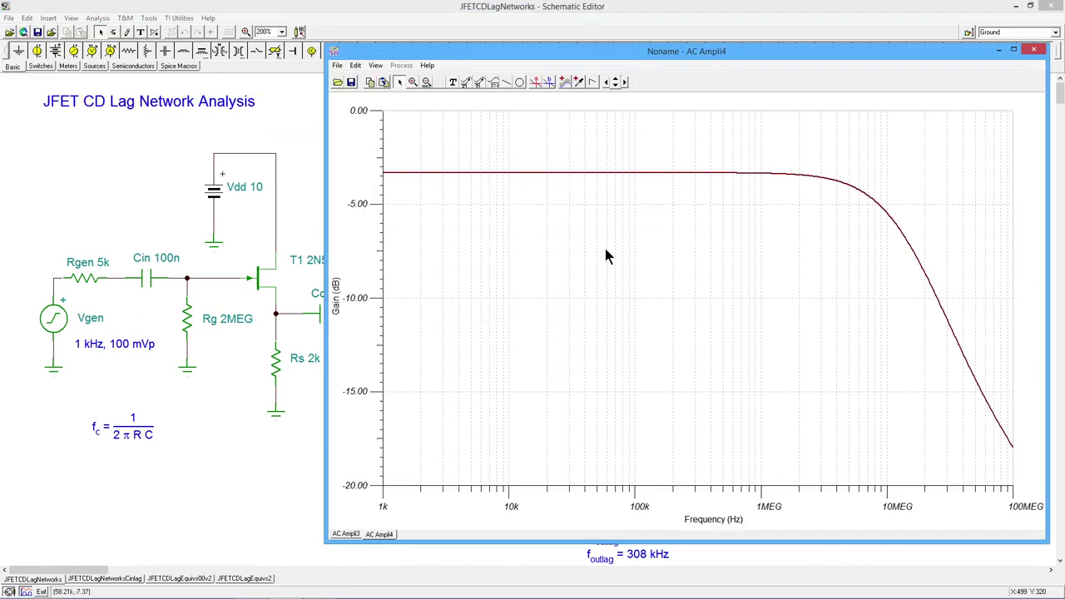
- Place cursor a on the curve and slide it to -6.307 dB at 12.523 MHz
{"action": "left_click", "coordinate": [535, 81]}
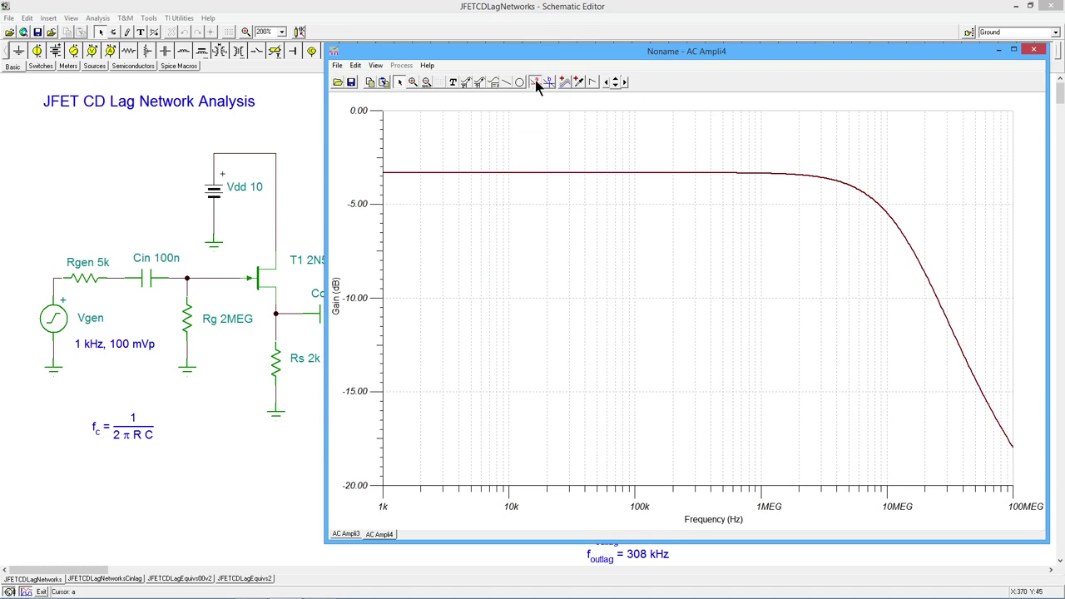
{"action": "left_click", "coordinate": [539, 175]}
{"action": "left_click_drag", "start_coordinate": [539, 100], "coordinate": [573, 100]}
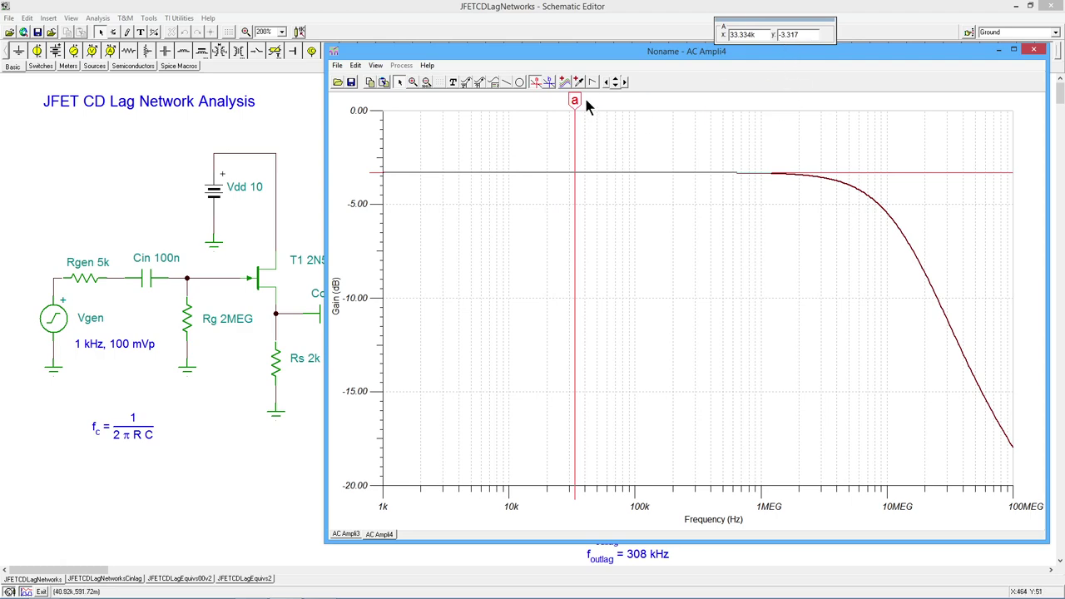
{"action": "left_click_drag", "start_coordinate": [572, 101], "coordinate": [898, 224]}
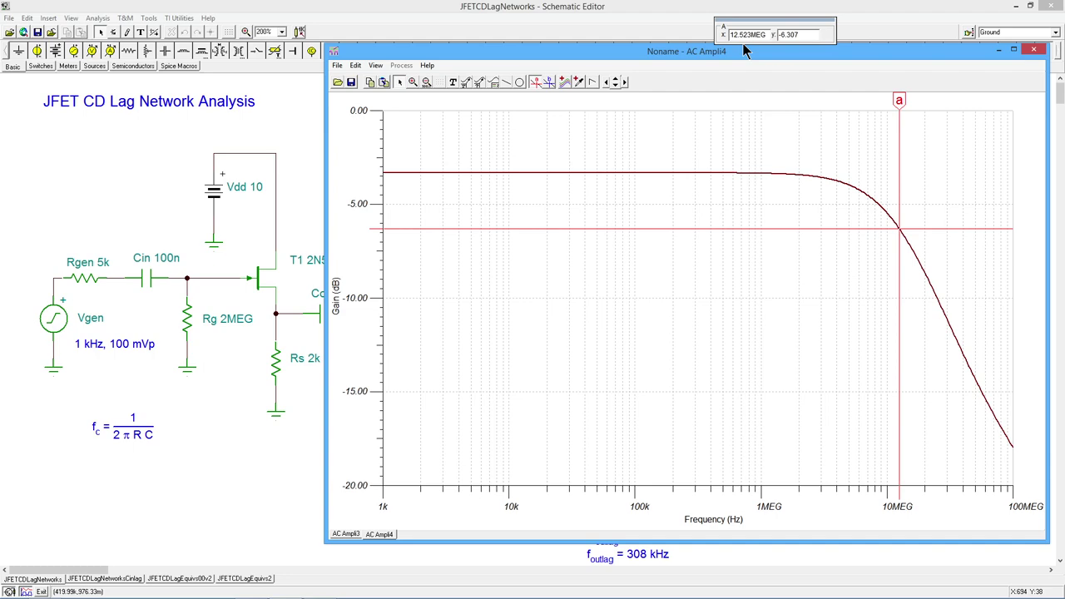
- Close the AC Ampli4 diagram window to return to the Cload 0 schematic
{"action": "left_click", "coordinate": [1034, 52]}
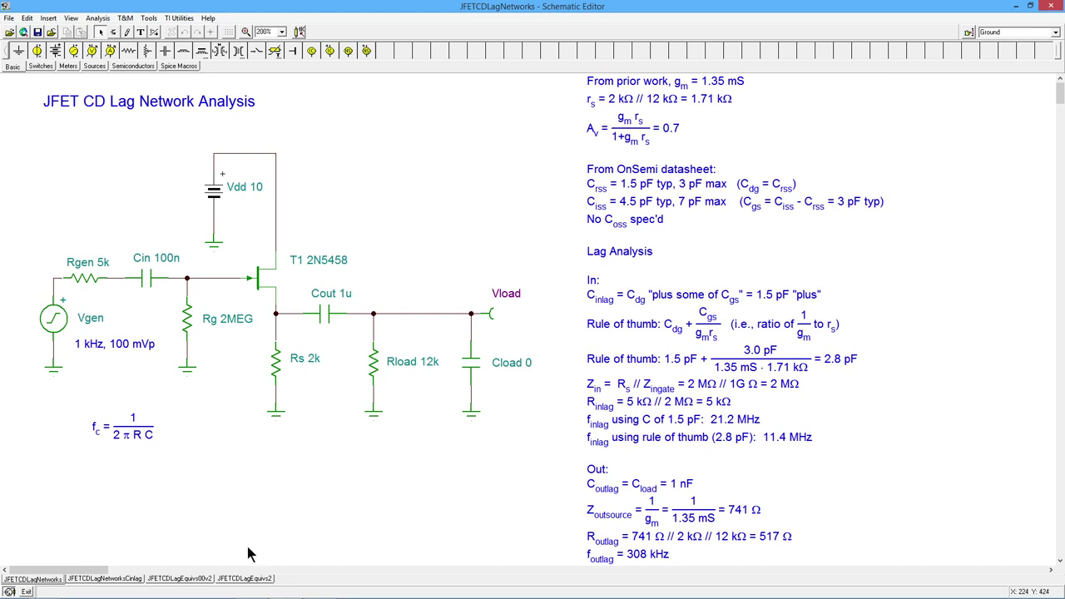
{"action": "left_click", "coordinate": [243, 578]}
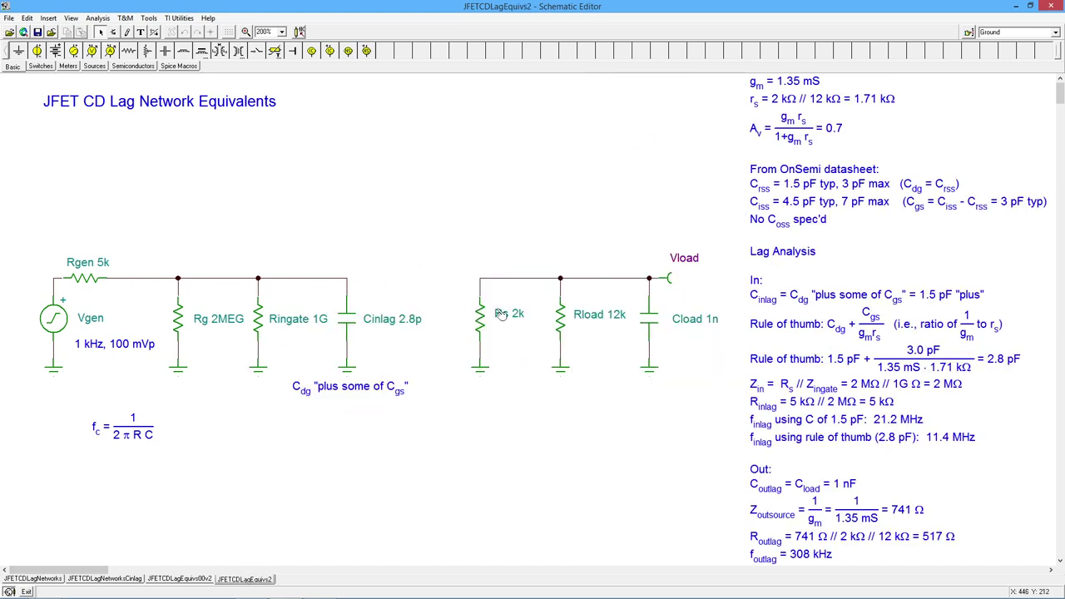
{"action": "left_click", "coordinate": [191, 580]}
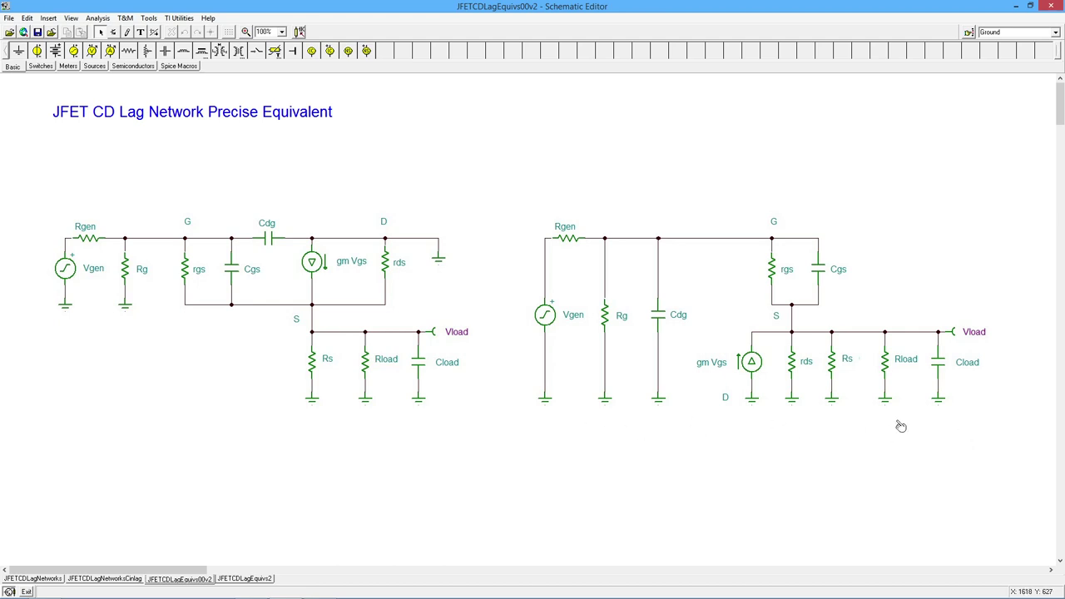
{"action": "left_click", "coordinate": [246, 579]}
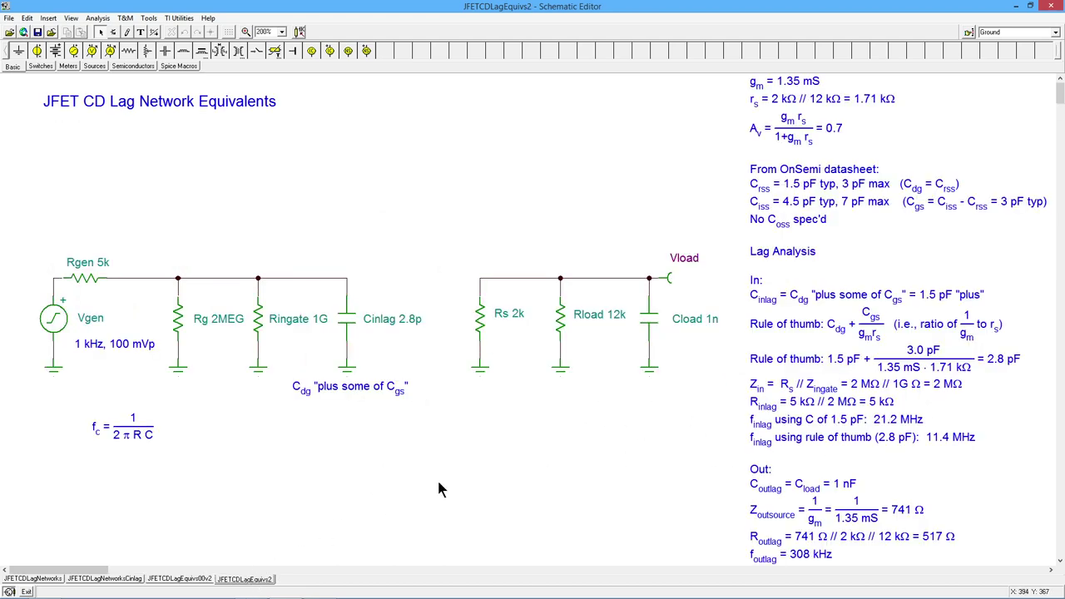
{"action": "left_click", "coordinate": [46, 580]}
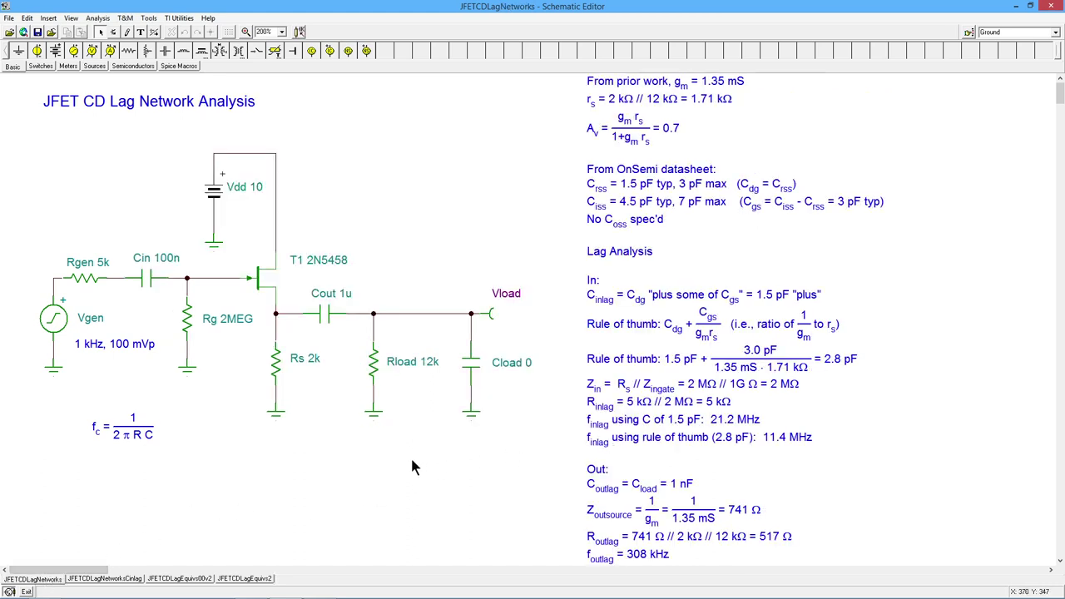